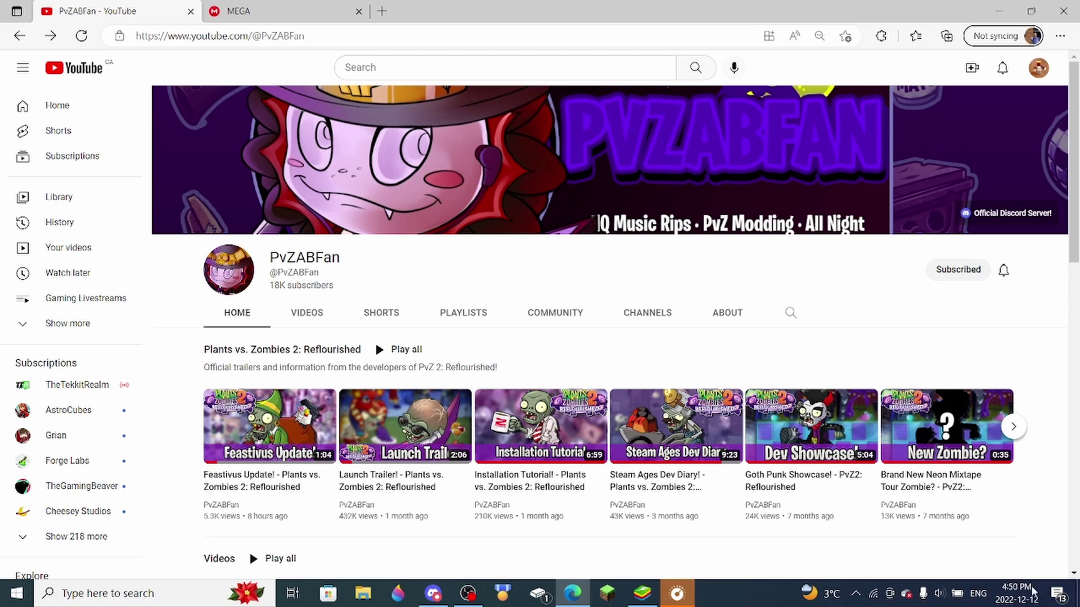
# - Open the Feastivus Update video for Plants vs. Zombies 2: Reflourished and follow the MEGA mirror link in its description
pyautogui.moveTo(228, 402)
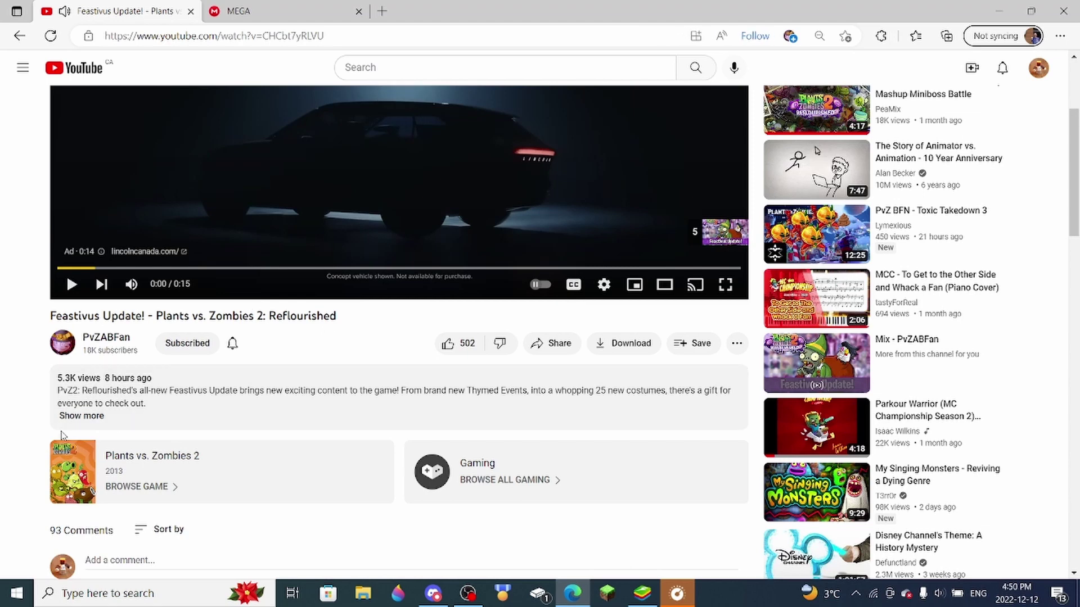
pyautogui.click(65, 417)
pyautogui.scroll(-2, 170, 434)
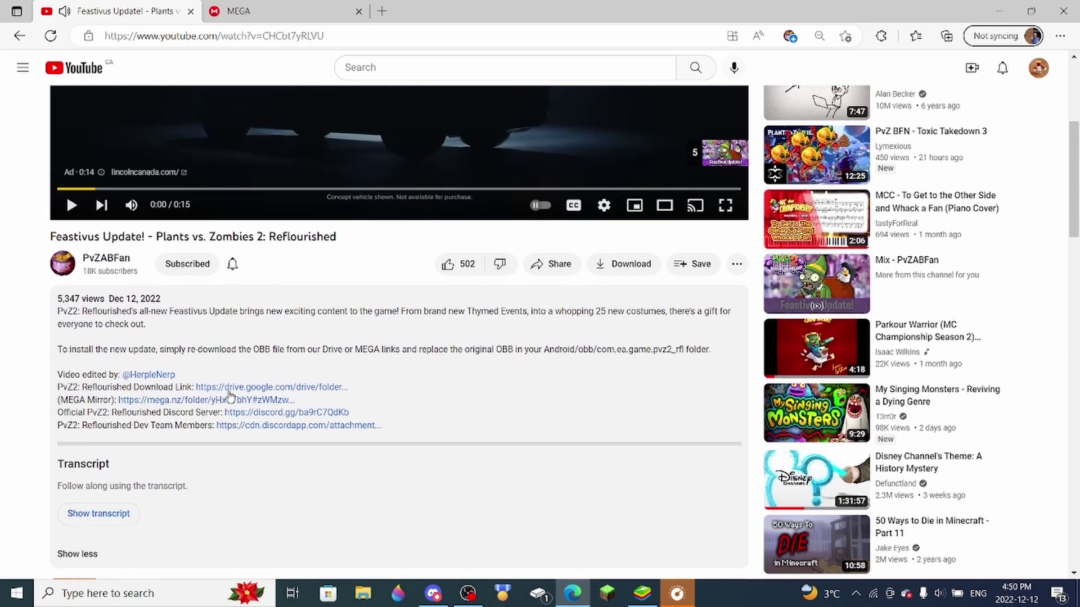
pyautogui.click(203, 400)
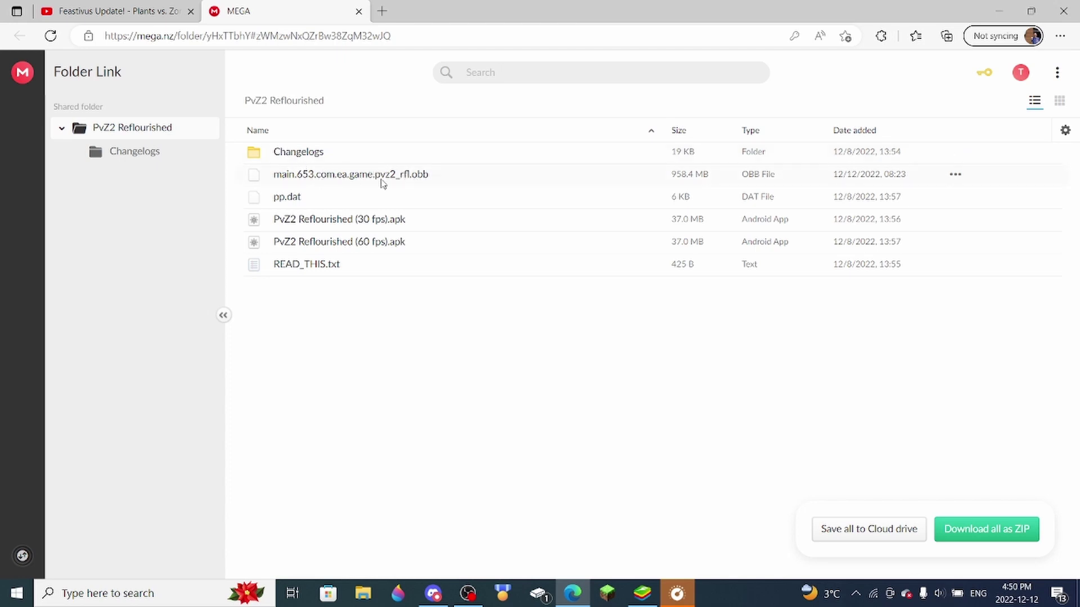
# - Download main.653.com.ea.game.pvz2_rfl.obb from the shared PvZ2 Reflourished folder
pyautogui.click(328, 176)
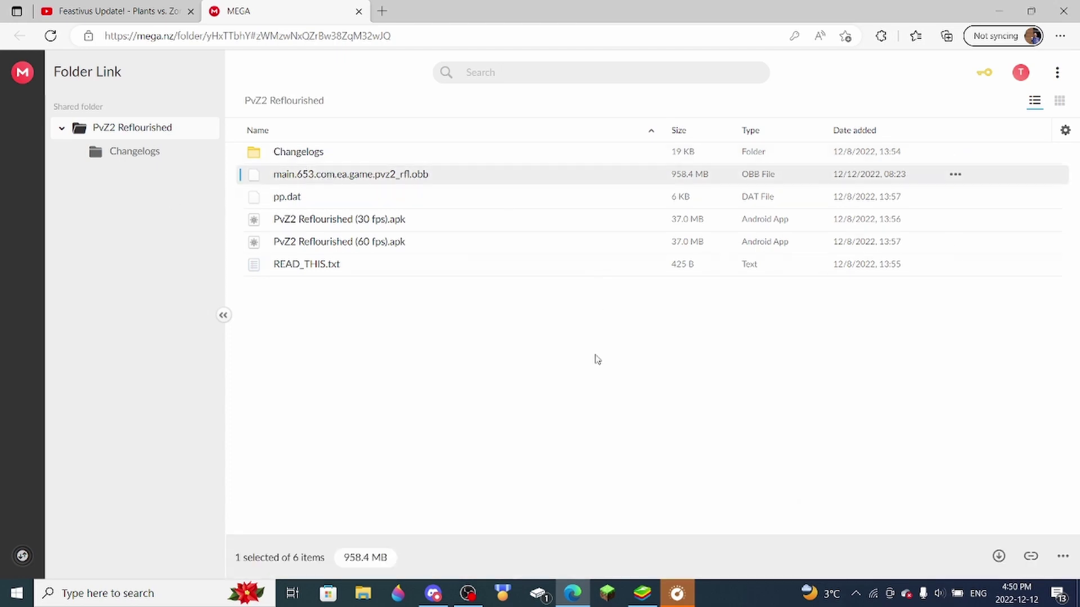
pyautogui.click(998, 557)
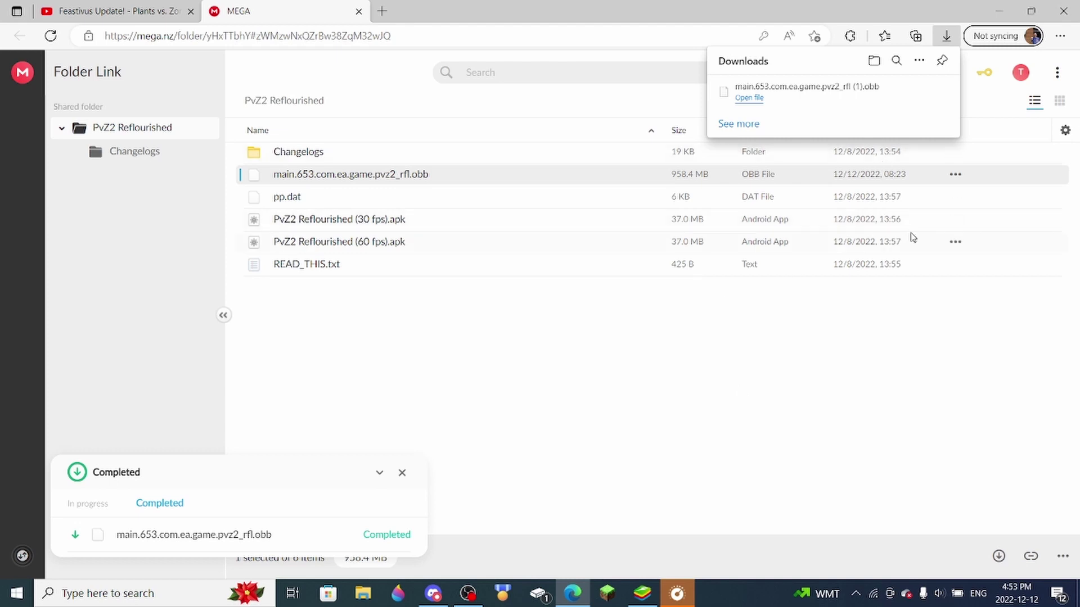
pyautogui.moveTo(855, 91)
# - Switch to BlueStacks and open Media Manager from the System apps folder
pyautogui.moveTo(650, 605)
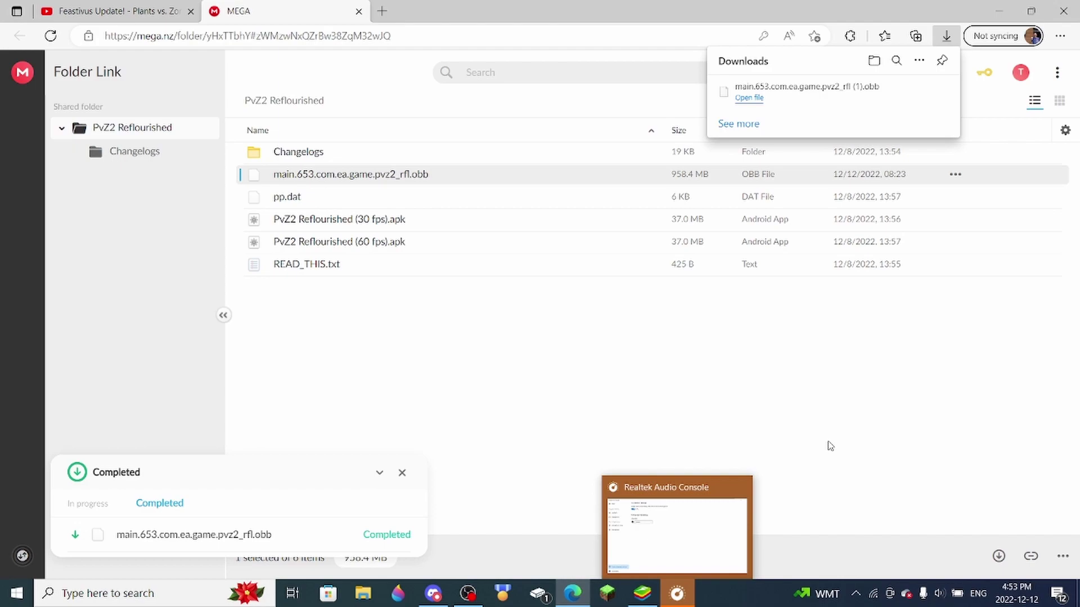
pyautogui.click(642, 593)
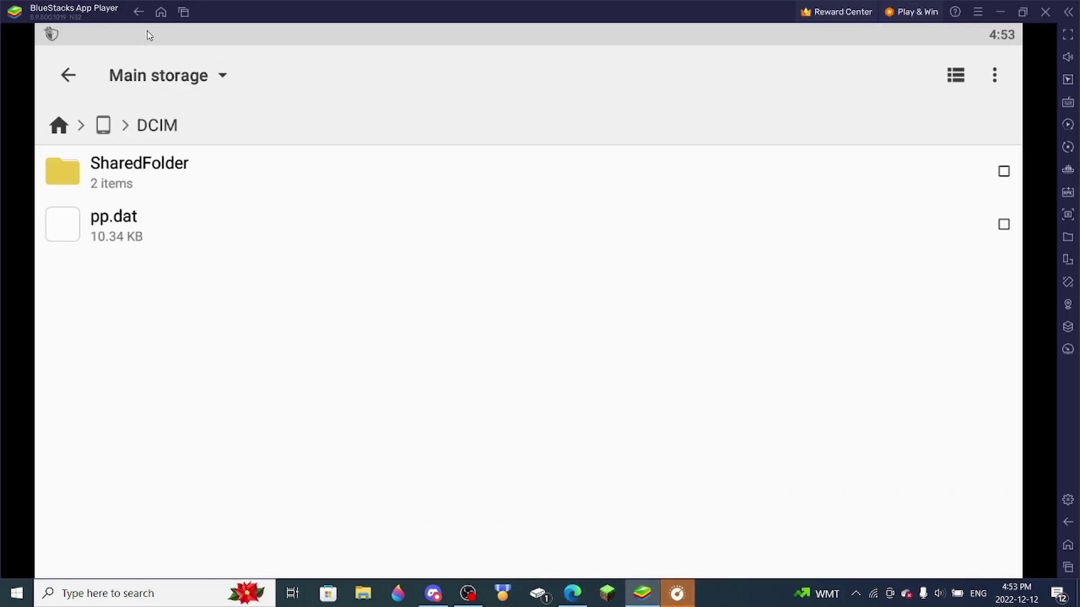
pyautogui.click(161, 12)
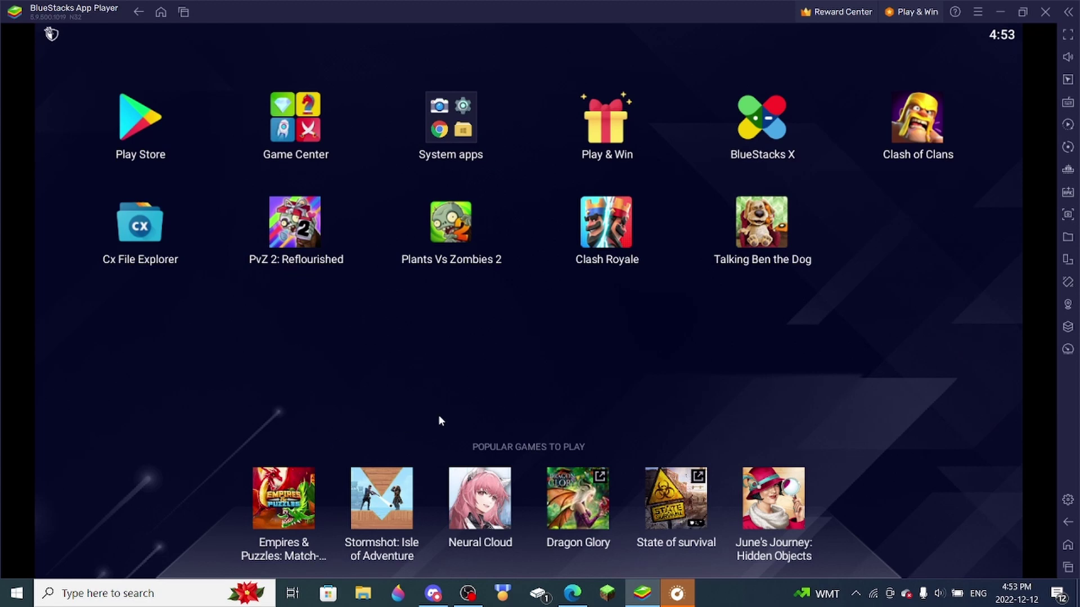
pyautogui.click(461, 136)
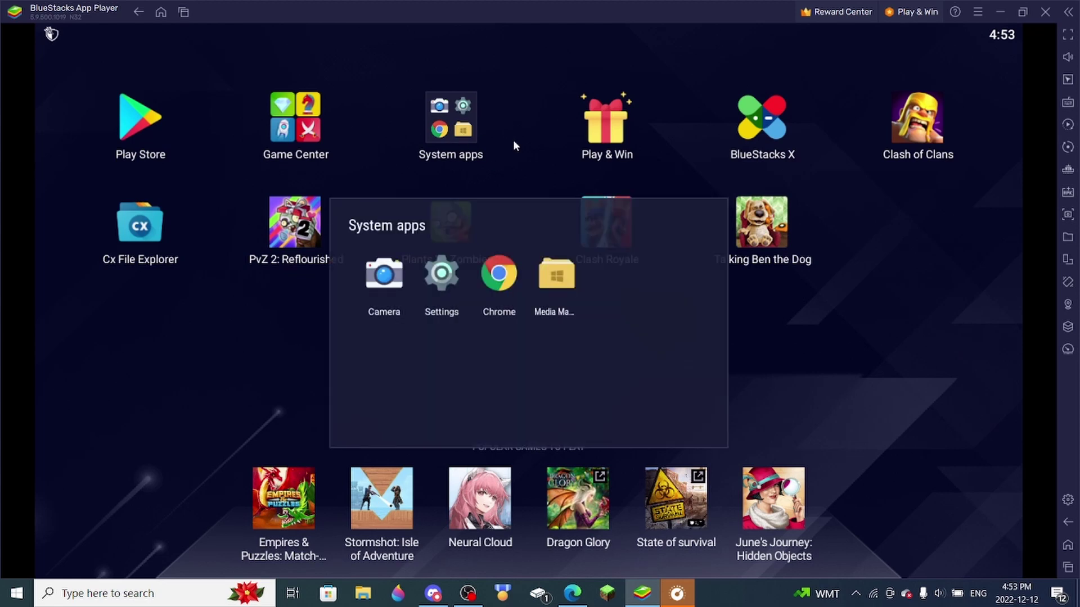
pyautogui.click(558, 279)
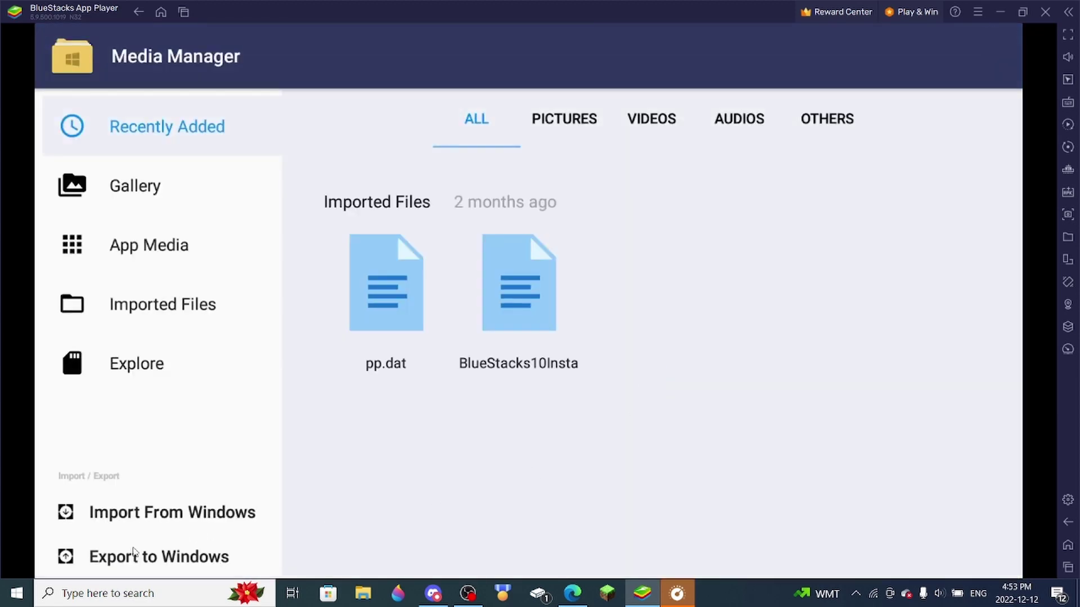
# - Import main.653.com.ea.game.pvz2_rfl (1).obb from the Windows Downloads folder into Media Manager
pyautogui.click(115, 519)
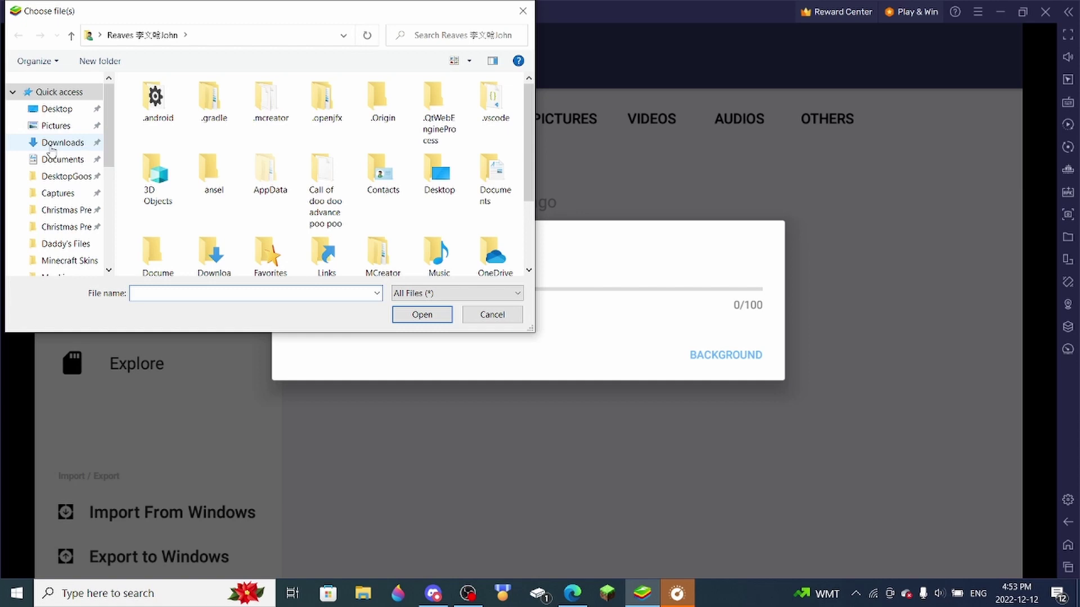
pyautogui.click(56, 143)
pyautogui.click(196, 120)
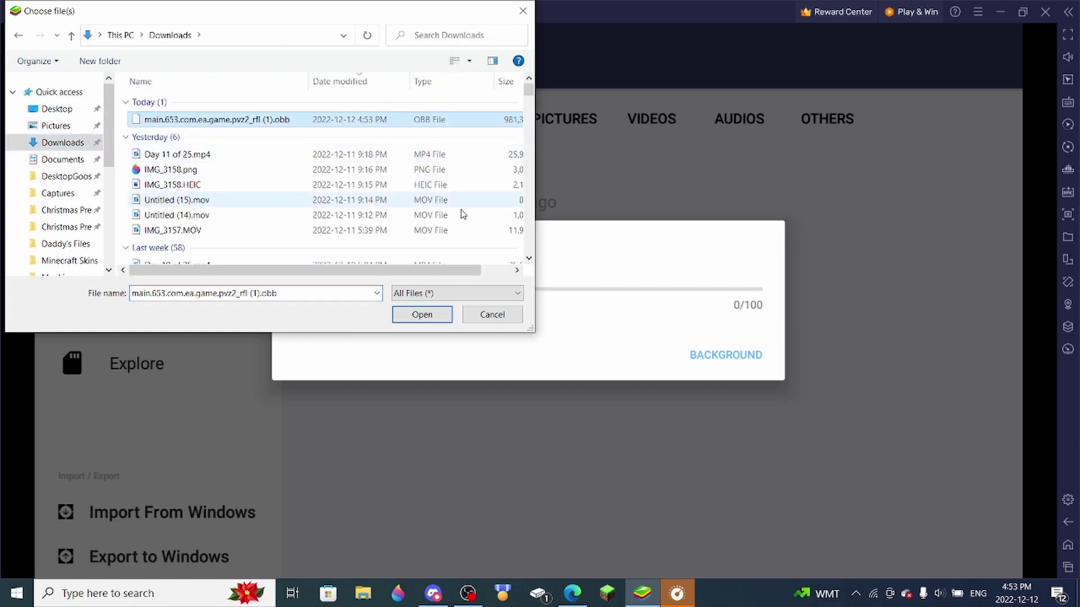
pyautogui.click(422, 315)
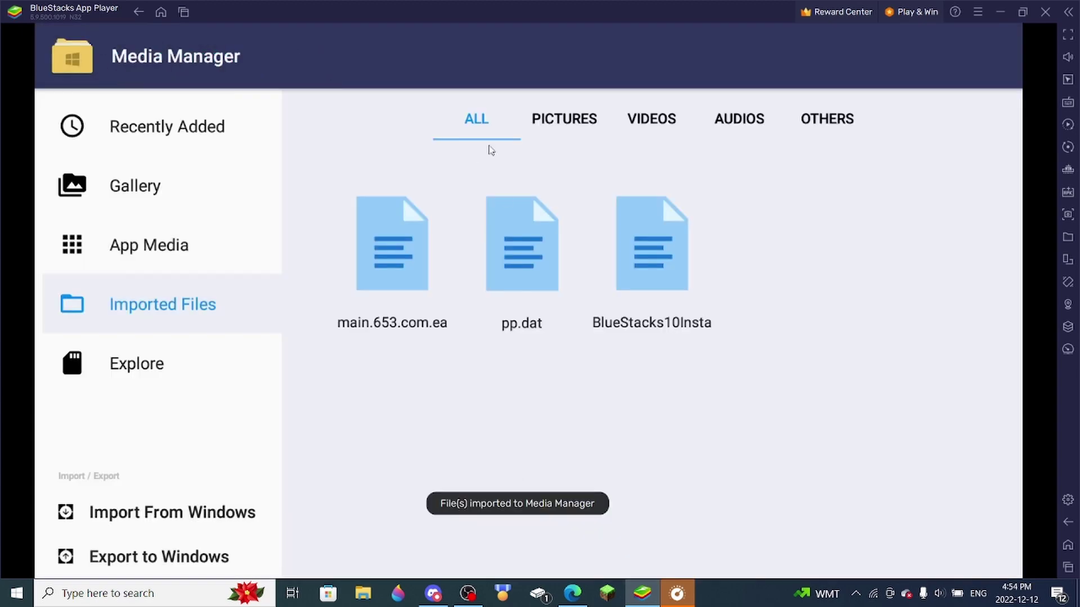
# - Open DCIM/SharedFolder in Cx File Explorer and copy main.653.com.ea.game.pvz2_rfl (1).obb
pyautogui.click(161, 12)
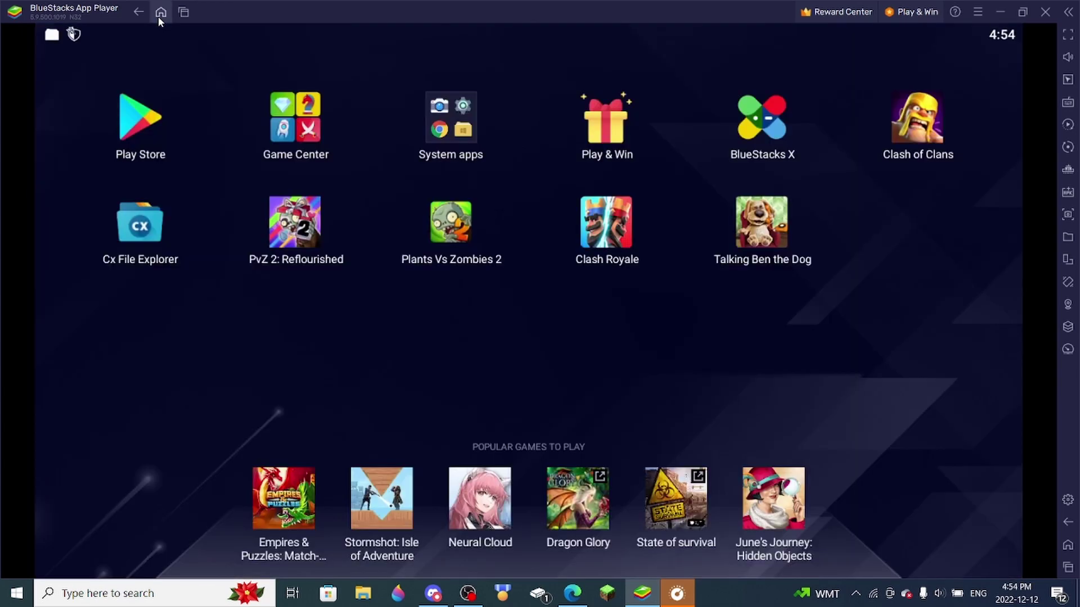
pyautogui.click(144, 227)
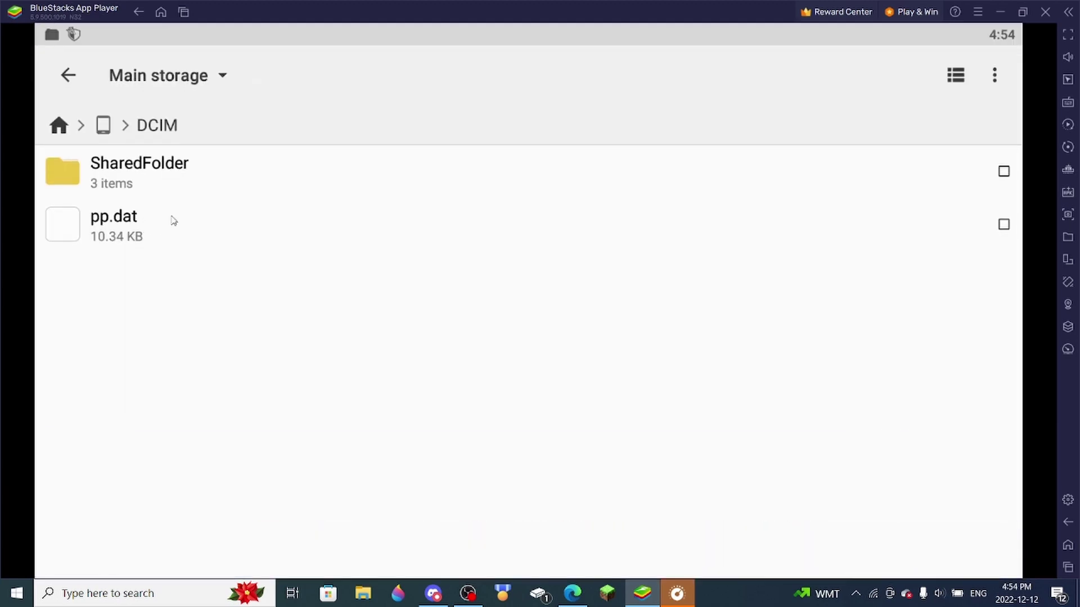
pyautogui.click(126, 184)
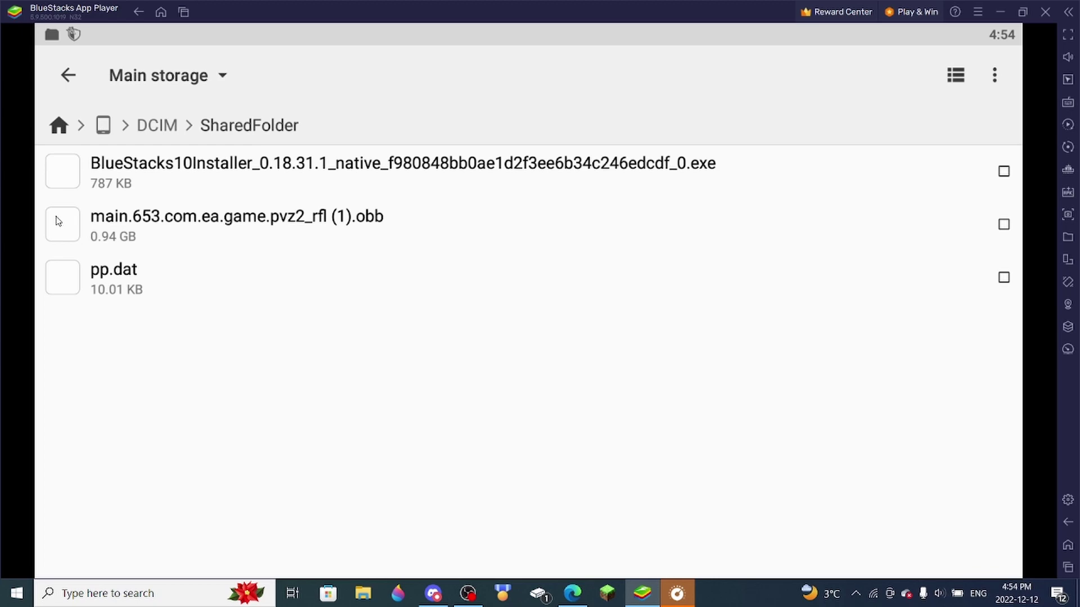
pyautogui.click(1003, 225)
pyautogui.click(134, 549)
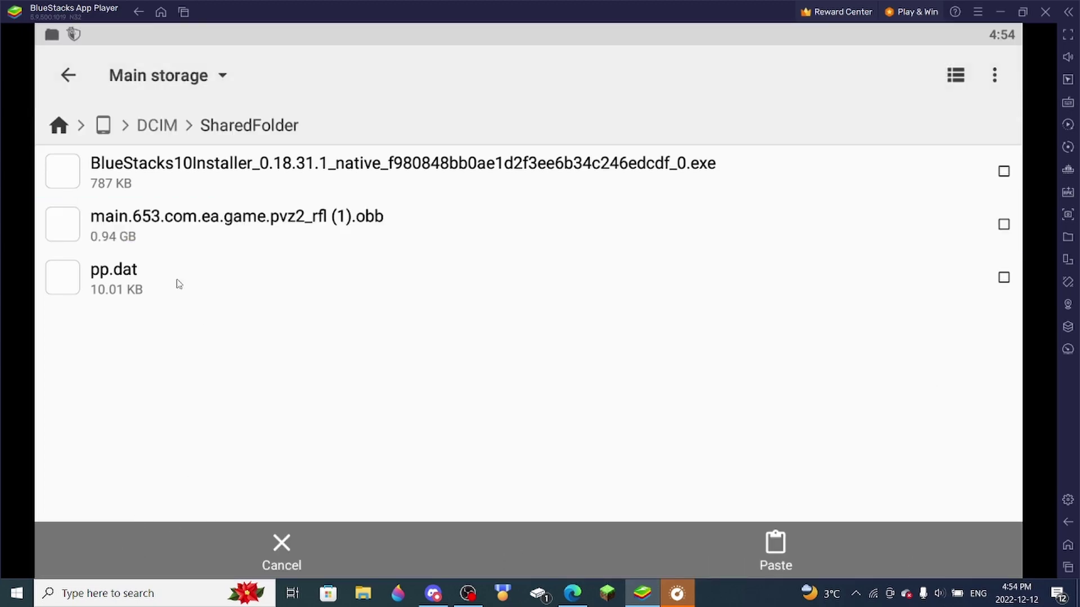
# - Paste the copied OBB file into Android/obb/com.ea.game.pvz2_rfl in main storage
pyautogui.click(102, 126)
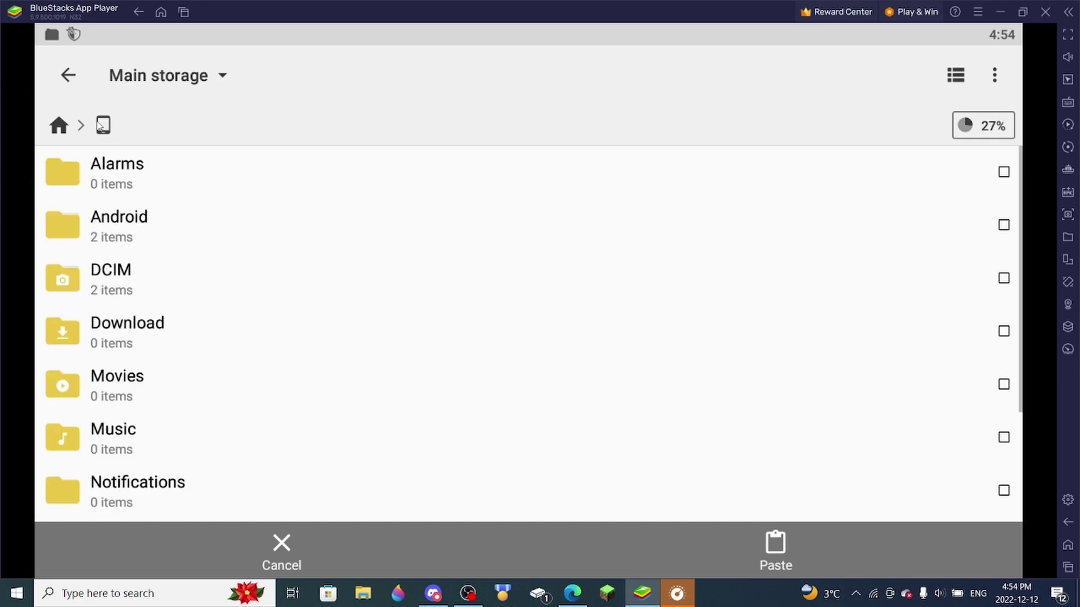
pyautogui.click(52, 125)
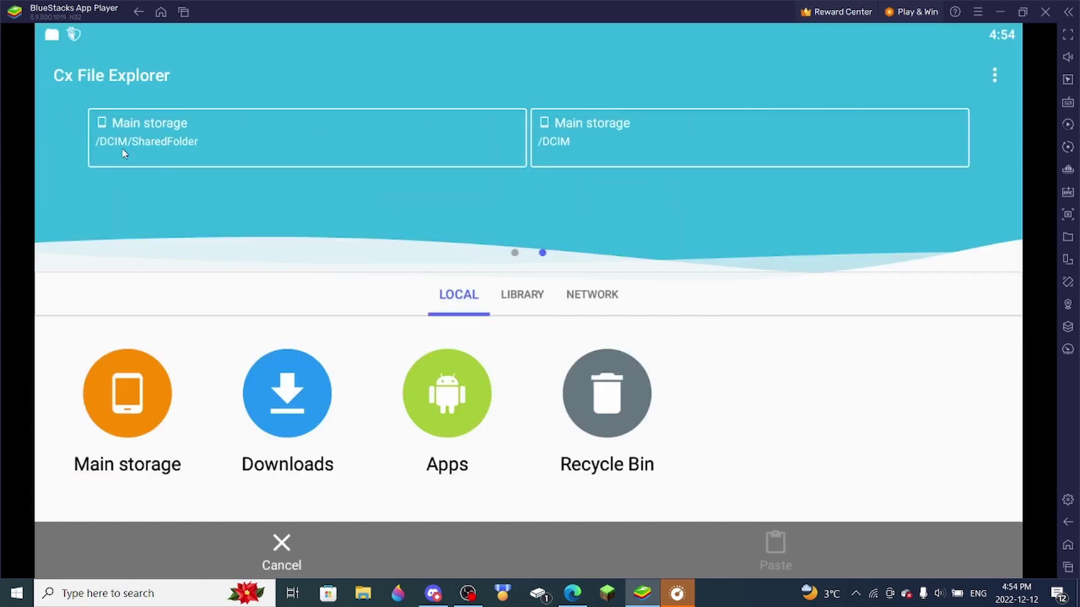
pyautogui.click(135, 413)
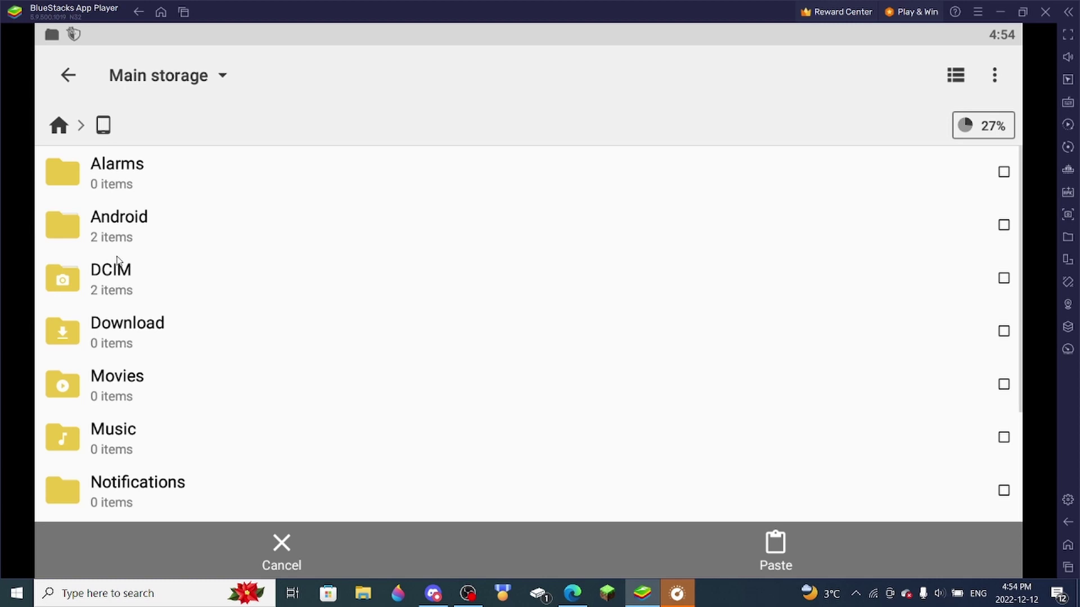
pyautogui.click(113, 225)
pyautogui.click(119, 228)
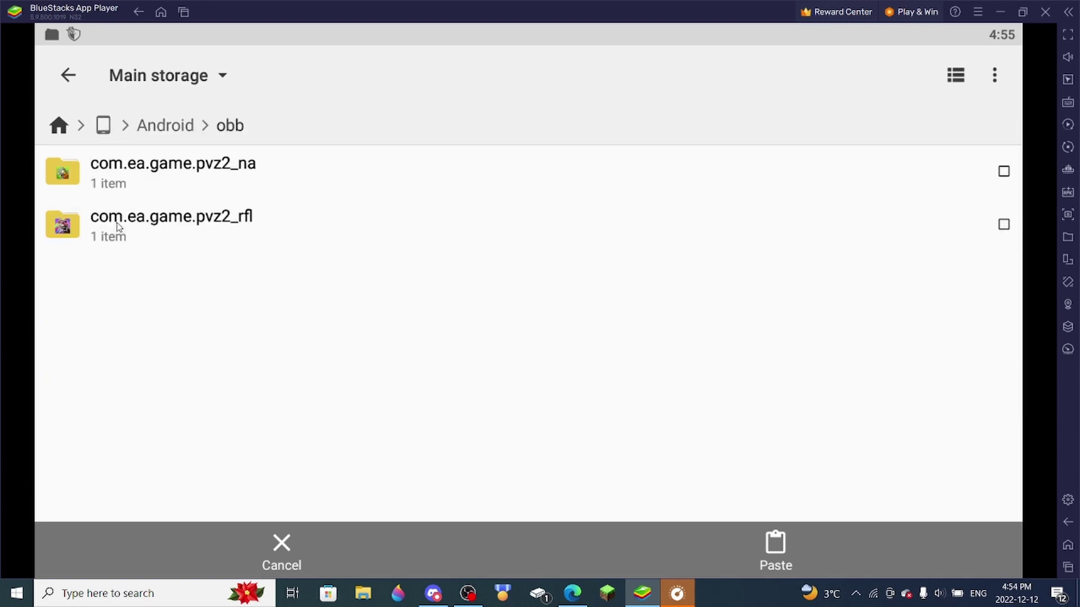
pyautogui.click(122, 232)
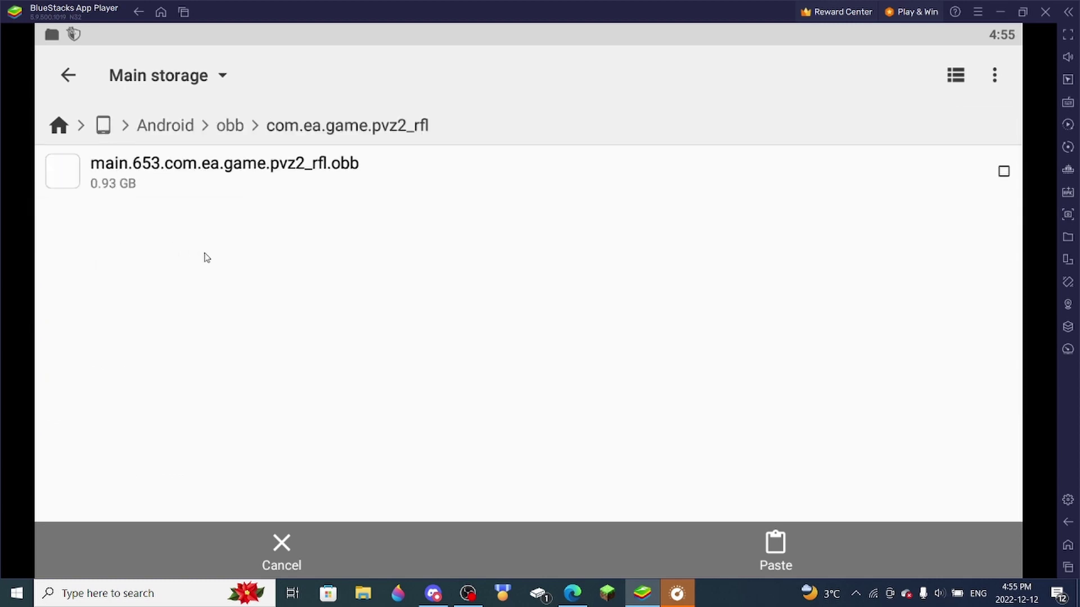
pyautogui.click(784, 550)
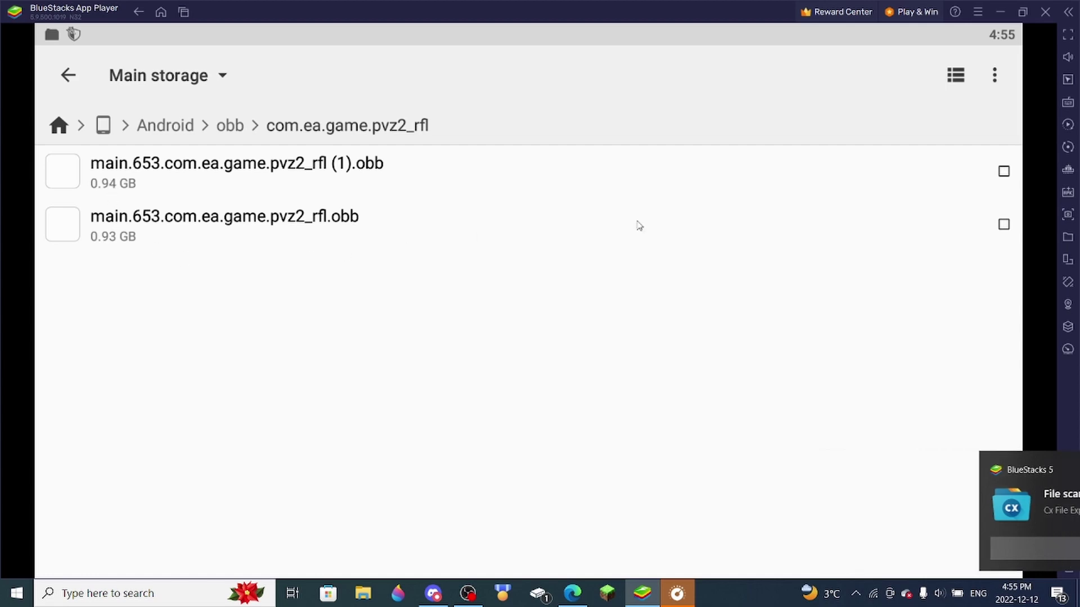
pyautogui.click(359, 241)
pyautogui.click(169, 391)
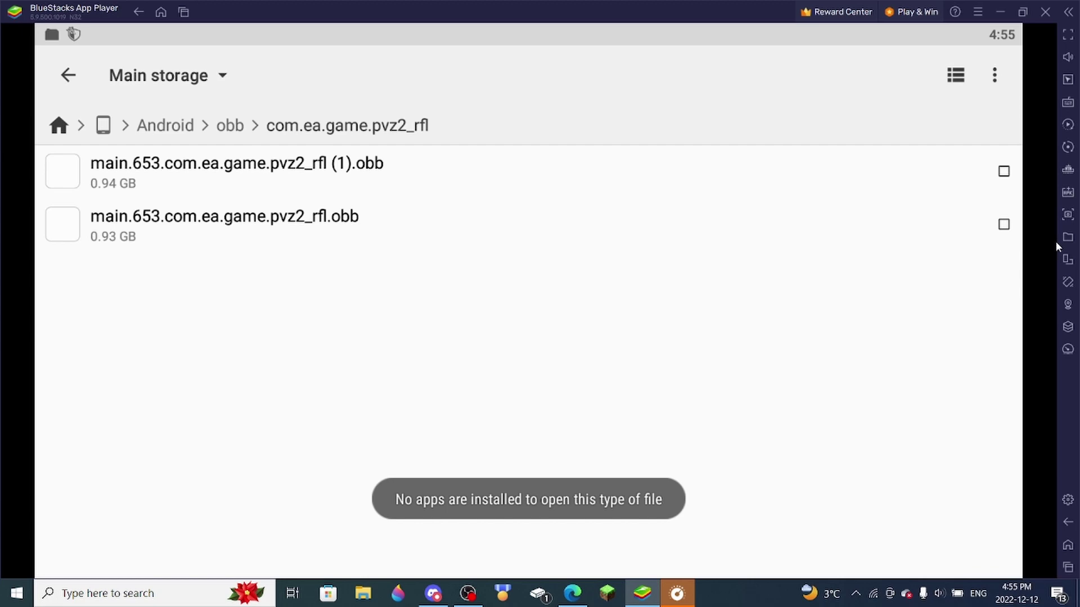
pyautogui.click(1004, 225)
pyautogui.click(528, 548)
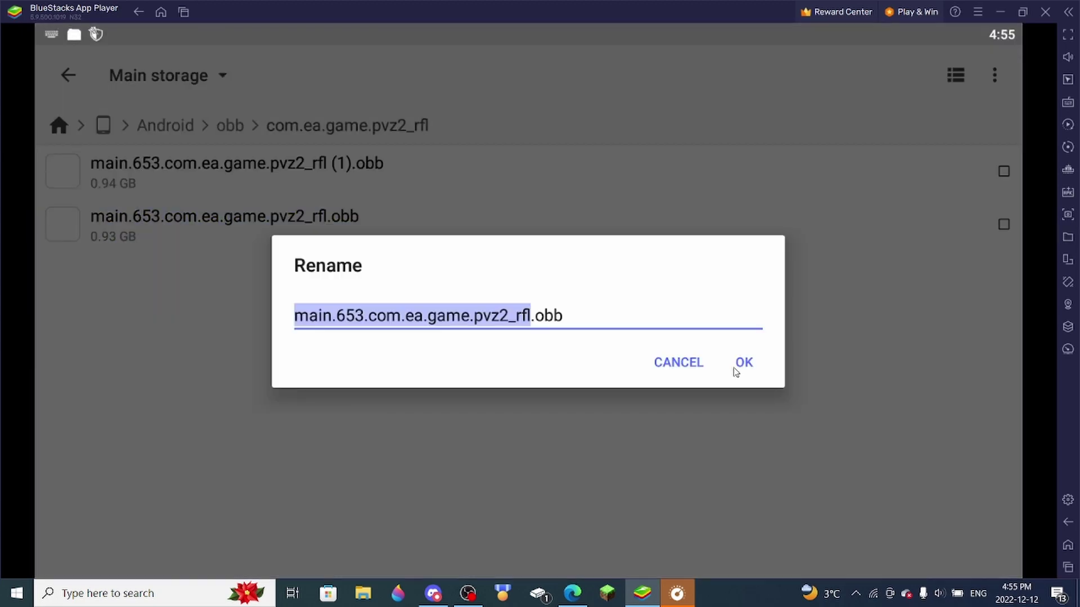
pyautogui.click(736, 371)
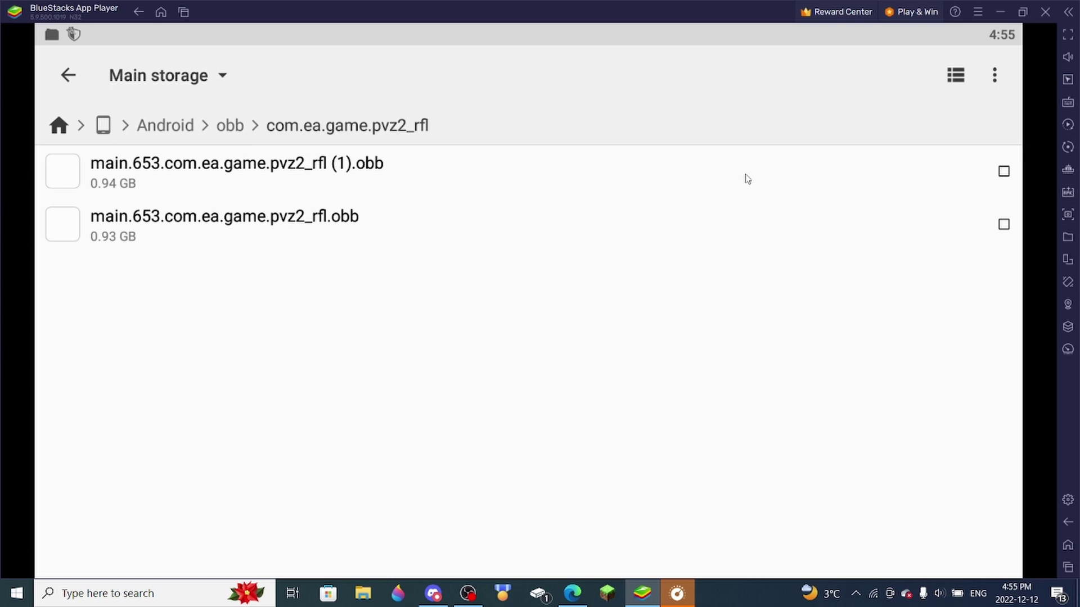
# - Move the old main.653.com.ea.game.pvz2_rfl.obb to the Recycle Bin
pyautogui.click(1004, 226)
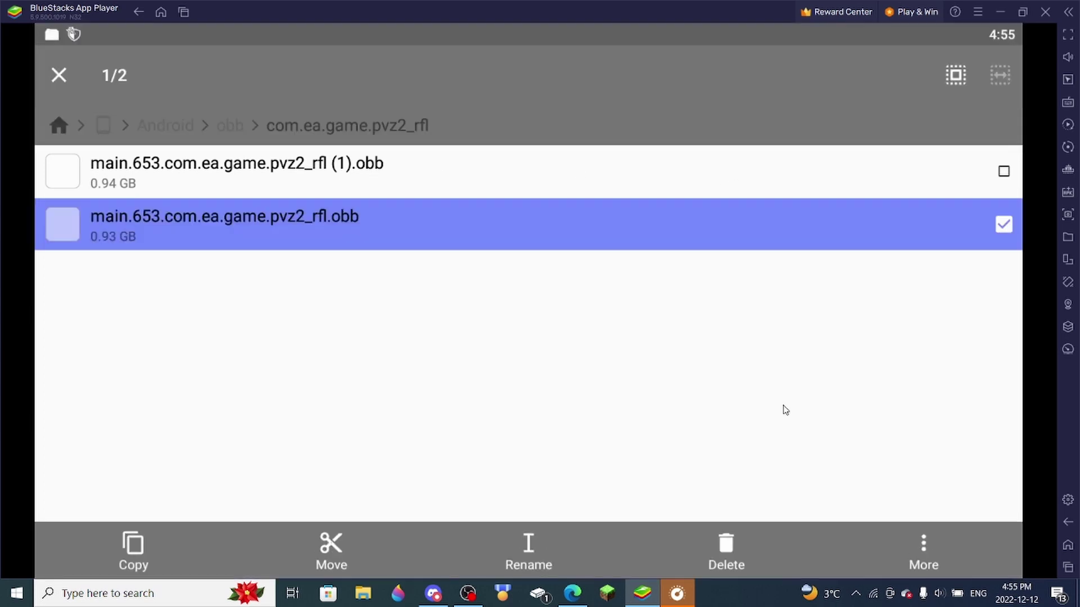
pyautogui.click(724, 537)
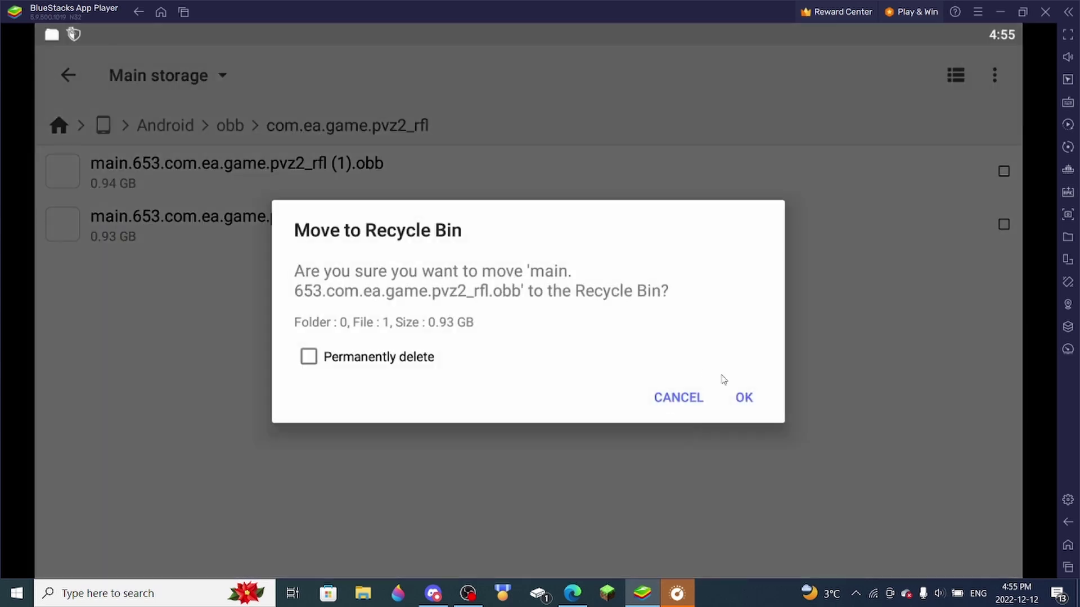
pyautogui.click(743, 399)
# - Rename the remaining OBB file to main.653.com.ea.game.pvz2_rfl.obb and leave the folder
pyautogui.click(1004, 171)
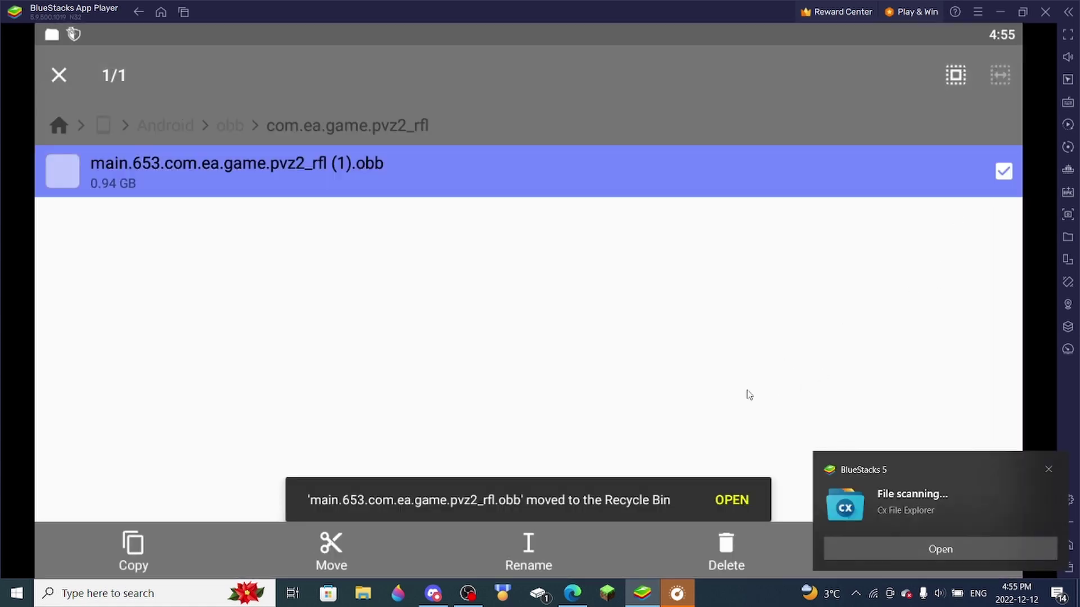
pyautogui.click(523, 556)
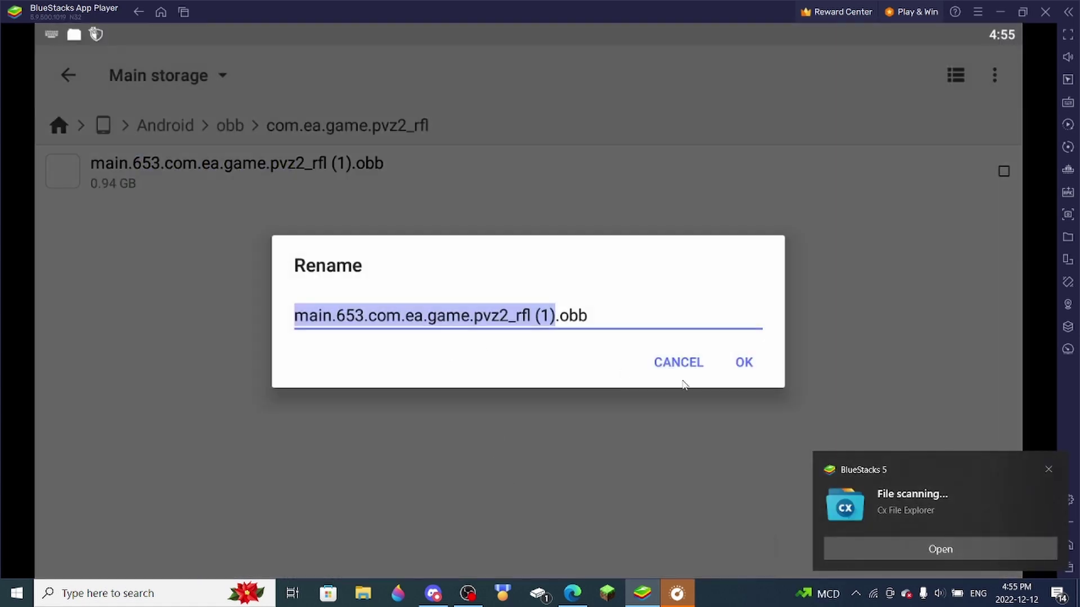
pyautogui.press('Right')
pyautogui.press('BackSpace')
pyautogui.press('BackSpace')
pyautogui.press('BackSpace')
pyautogui.press('BackSpace')
pyautogui.click(745, 362)
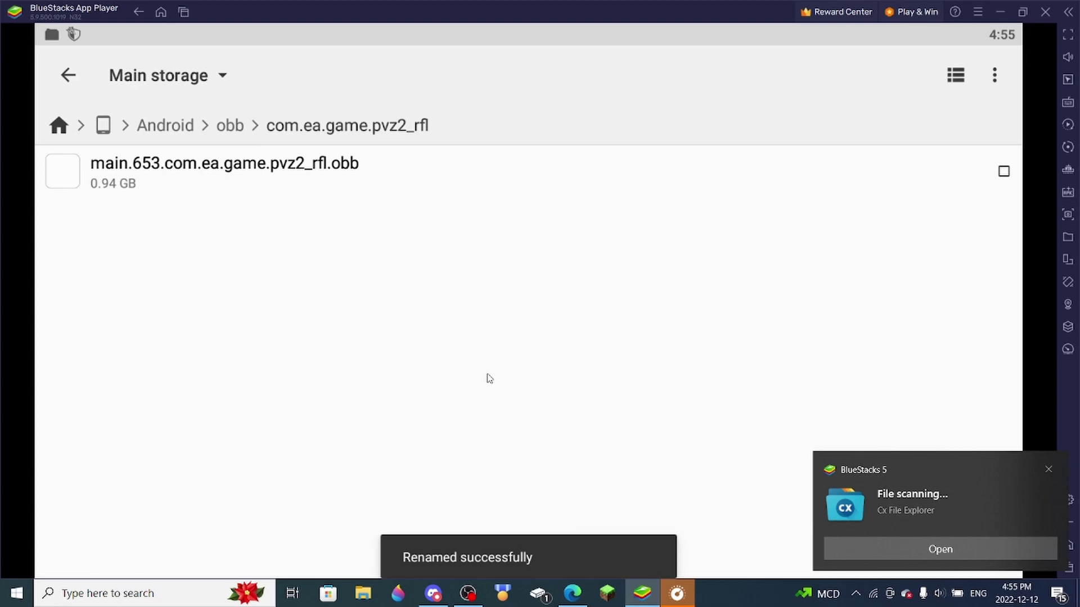
pyautogui.press('Escape')
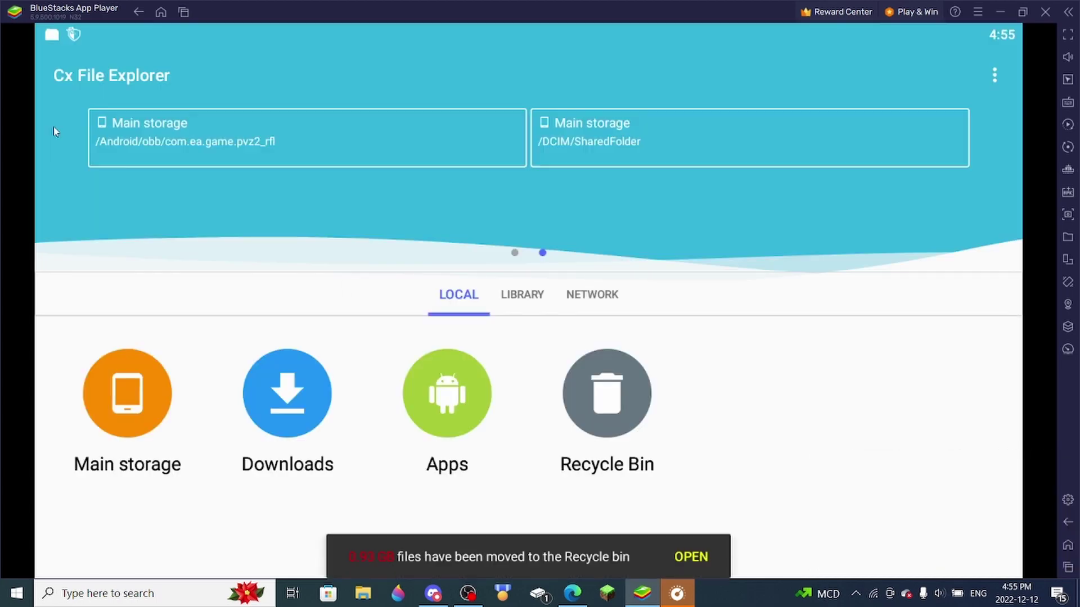
# - Launch PvZ 2: Reflourished from the home screen and enter the game from its title screen
pyautogui.click(162, 13)
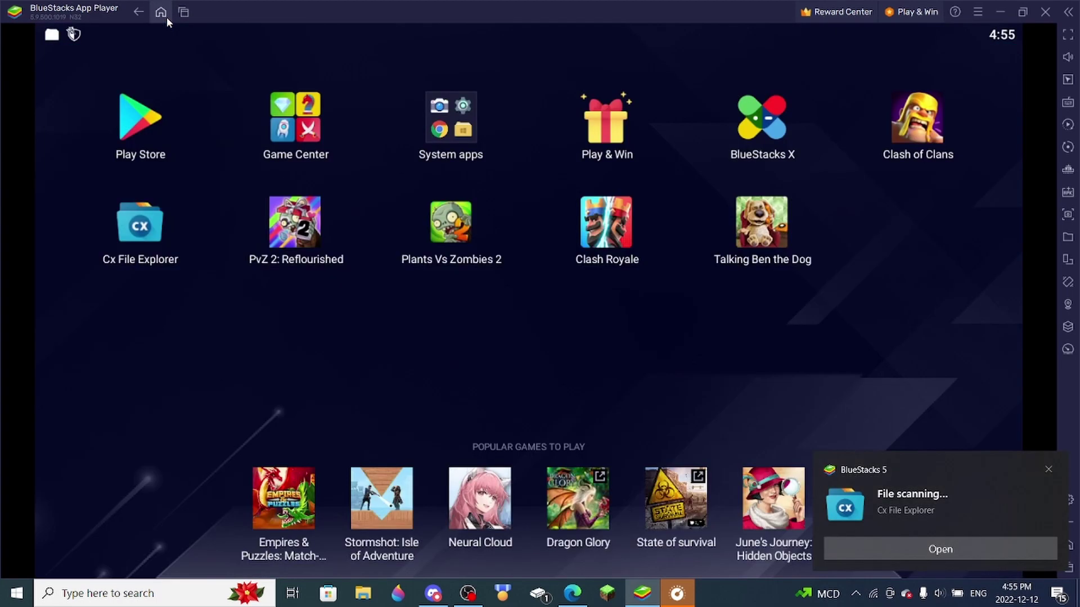
pyautogui.click(301, 242)
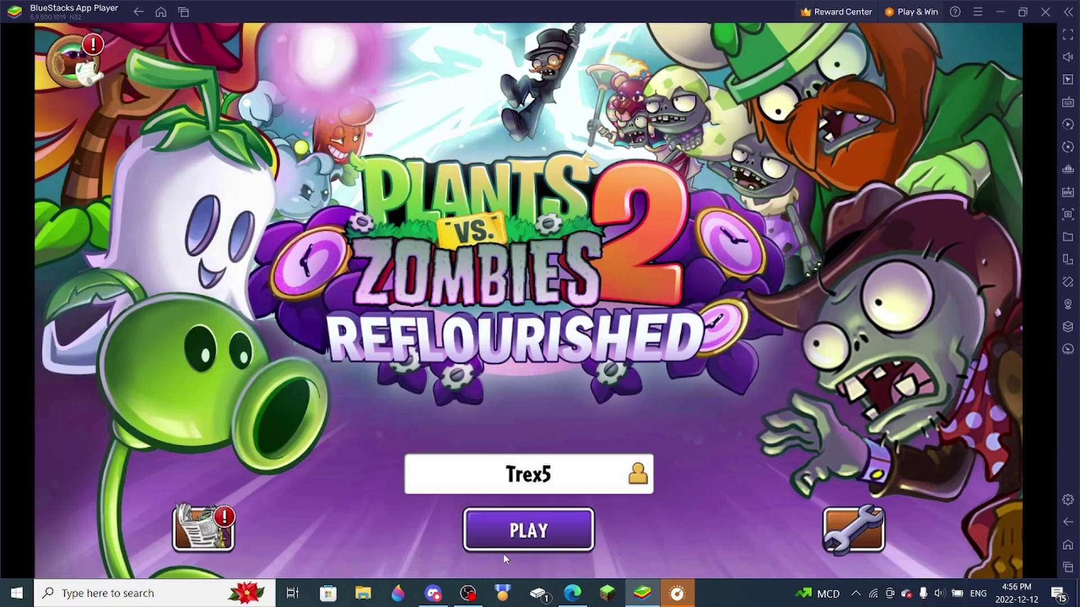
pyautogui.click(497, 533)
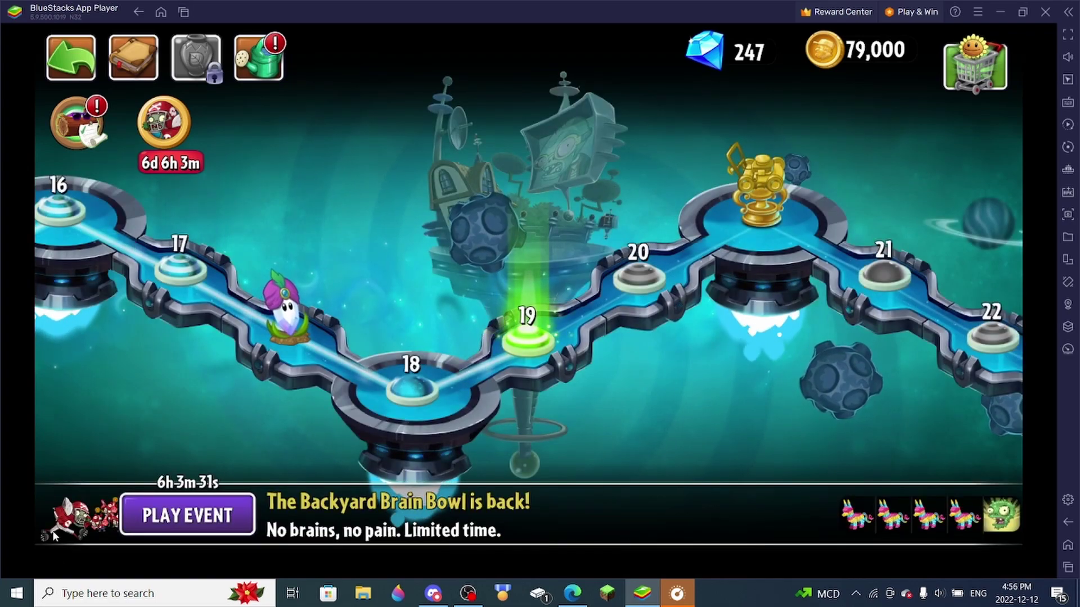
# - Look through the Backyard Brain Bowl event's levels and rewards up to level 10, and close the event
pyautogui.click(164, 122)
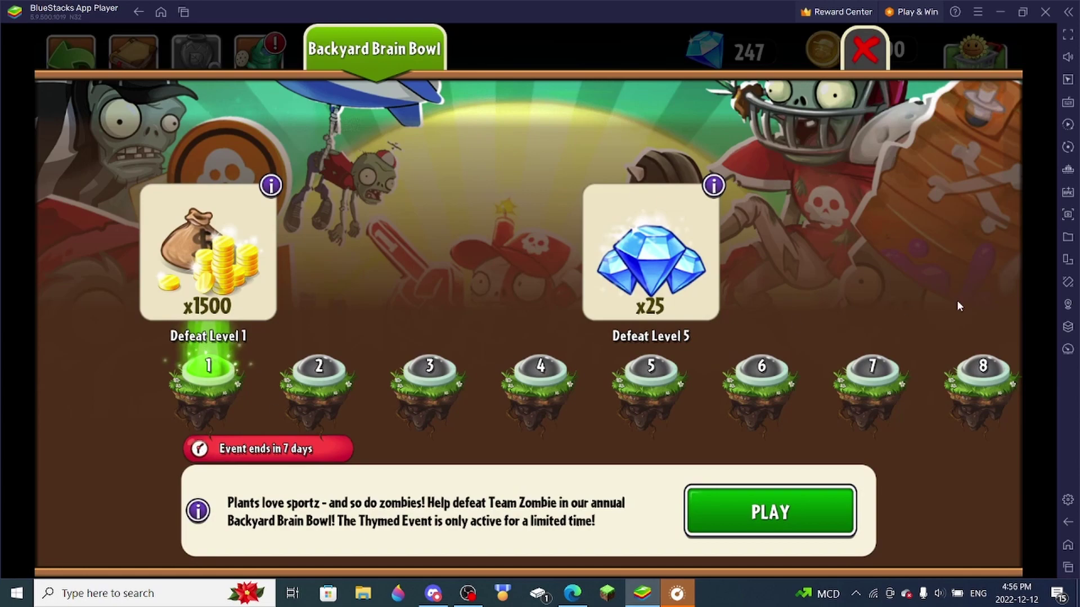
pyautogui.moveTo(956, 306); pyautogui.dragTo(1067, 283)
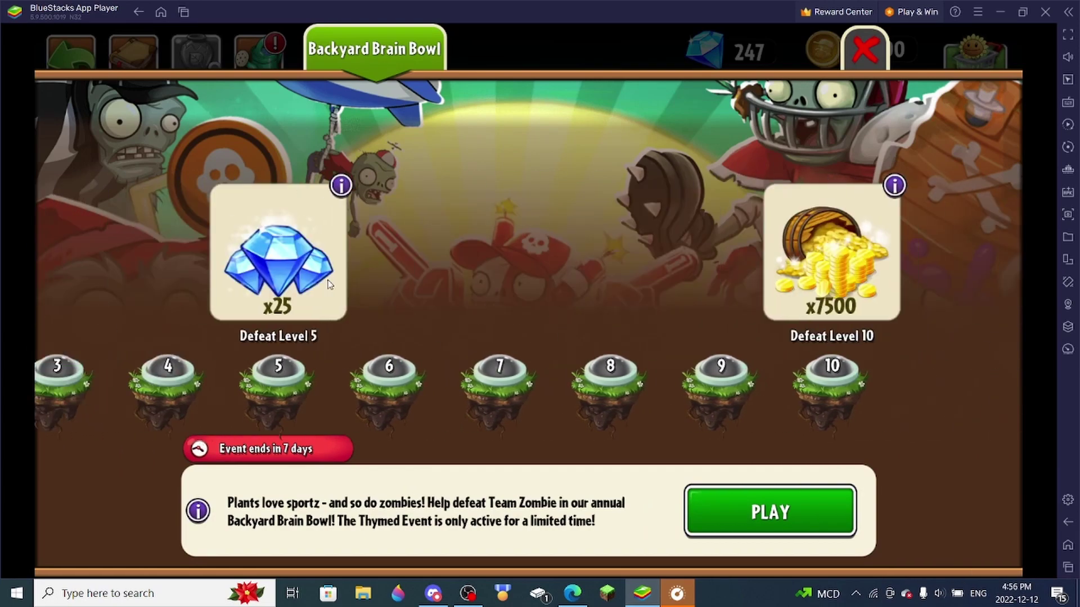
pyautogui.click(864, 49)
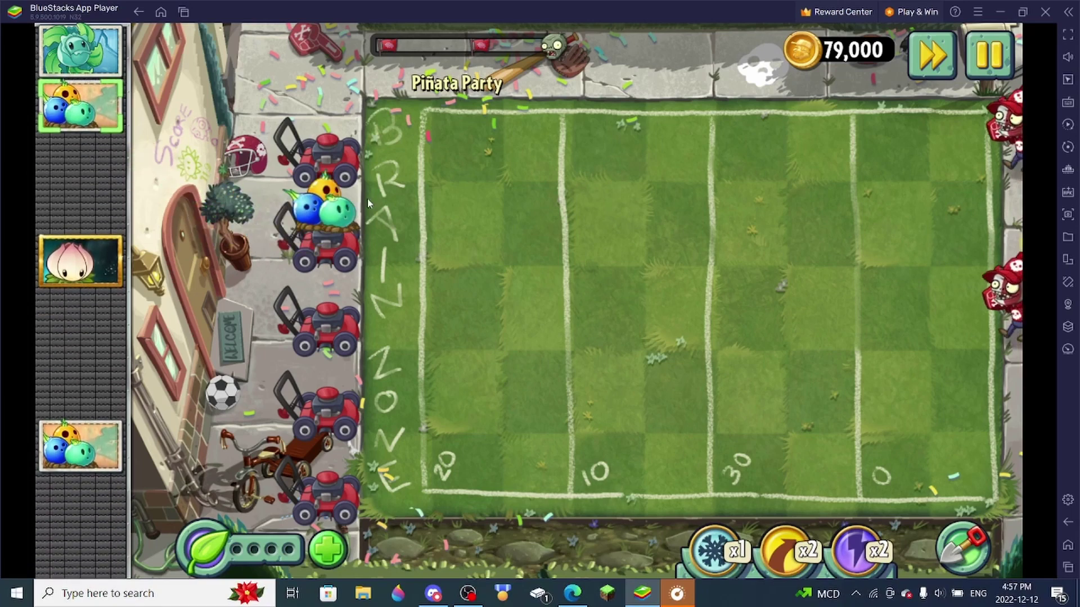
# - Plant Bowling Bulbs in the first column of the first, third and fourth lanes, and a purple mushroom in the third column of the last lane
pyautogui.click(394, 143)
pyautogui.click(81, 305)
pyautogui.click(382, 316)
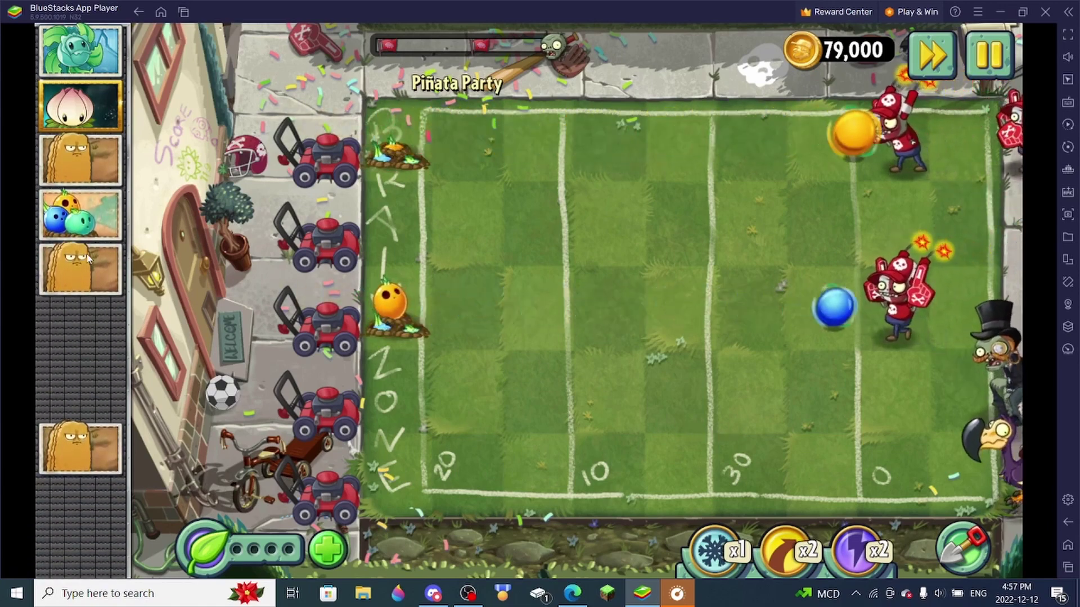
pyautogui.moveTo(81, 214); pyautogui.dragTo(408, 452)
pyautogui.moveTo(80, 446); pyautogui.dragTo(539, 495)
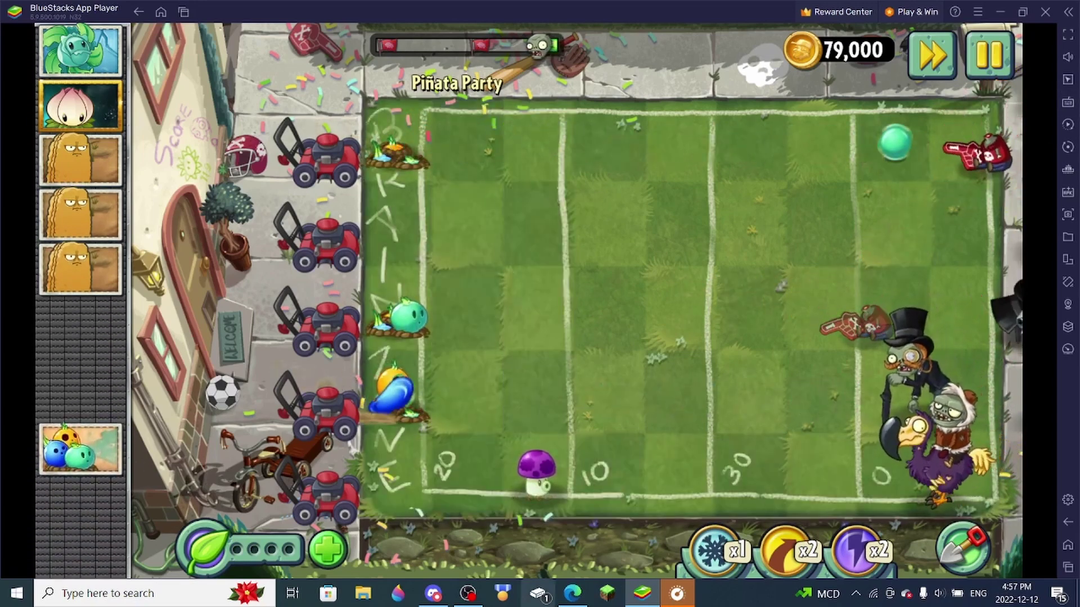